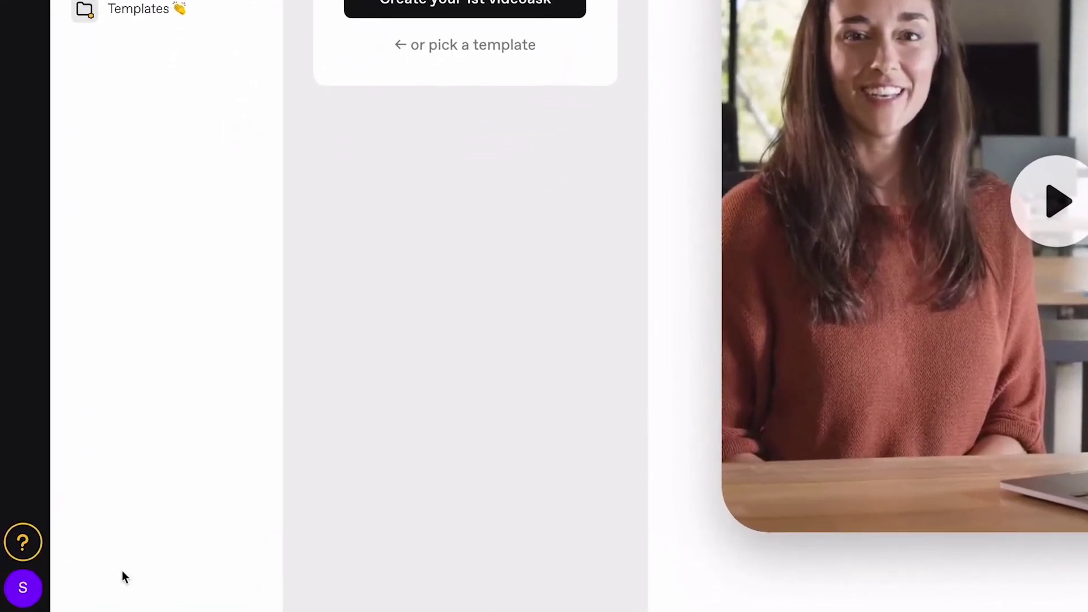
# Step: Go through the Book Nerds organization's Overview, Plan & Billing and Notifications settings
pyautogui.click(13, 590)
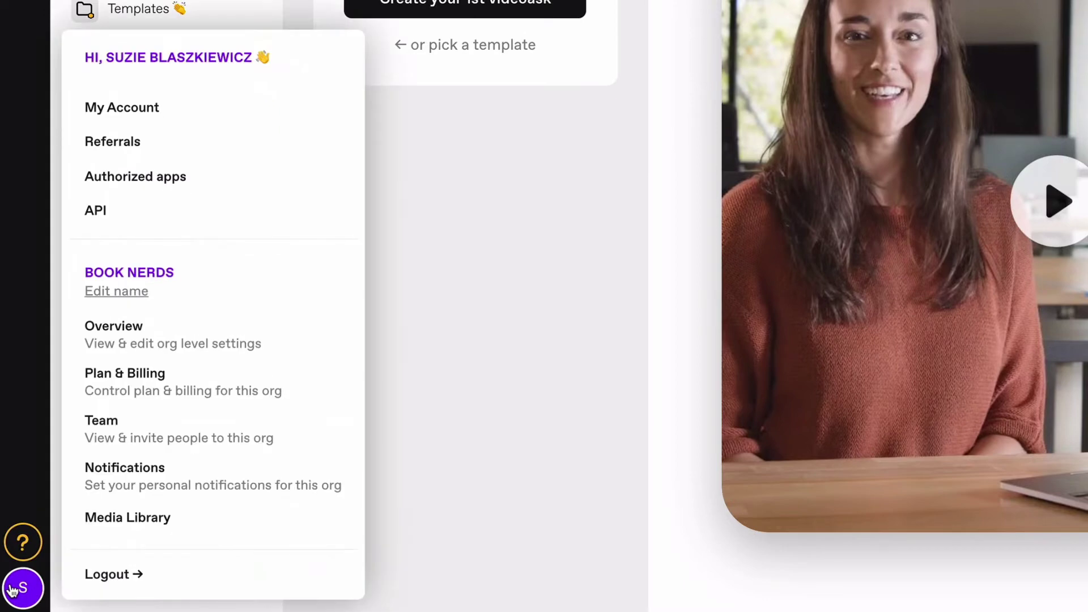
pyautogui.click(213, 335)
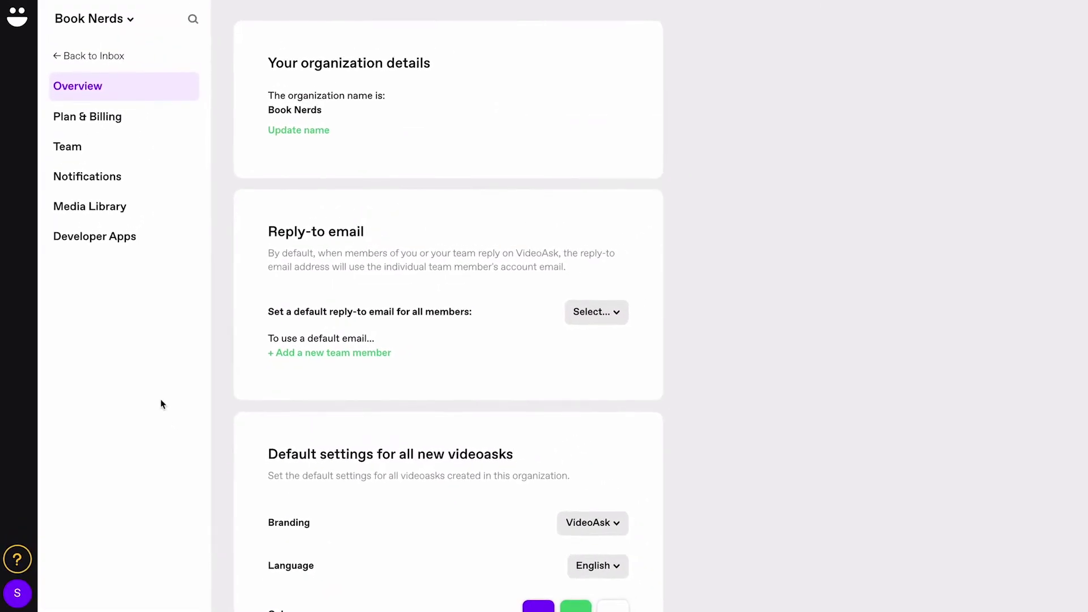
pyautogui.click(144, 126)
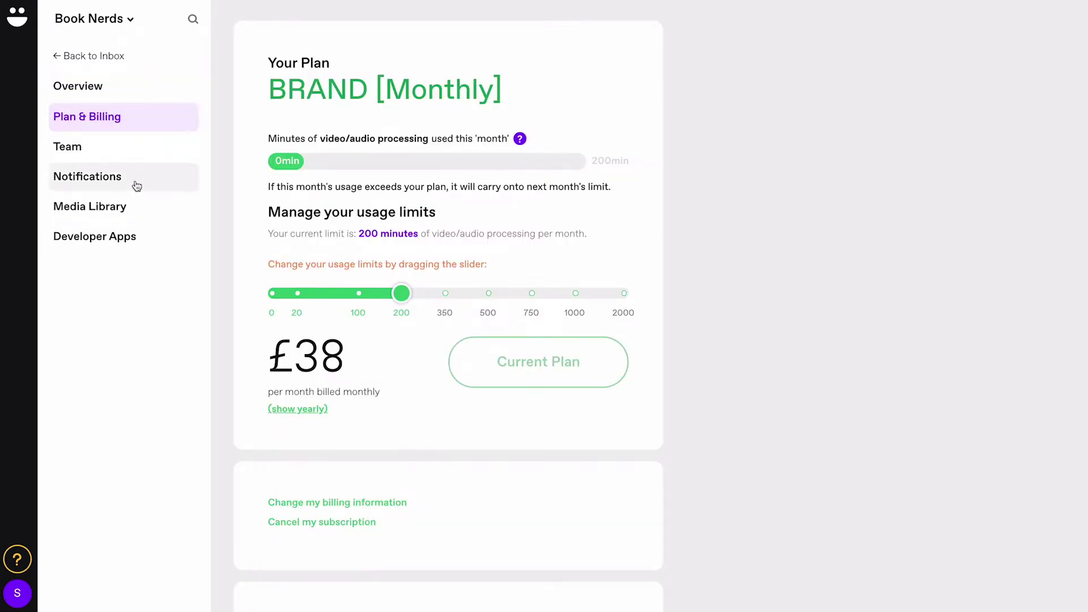
pyautogui.click(137, 185)
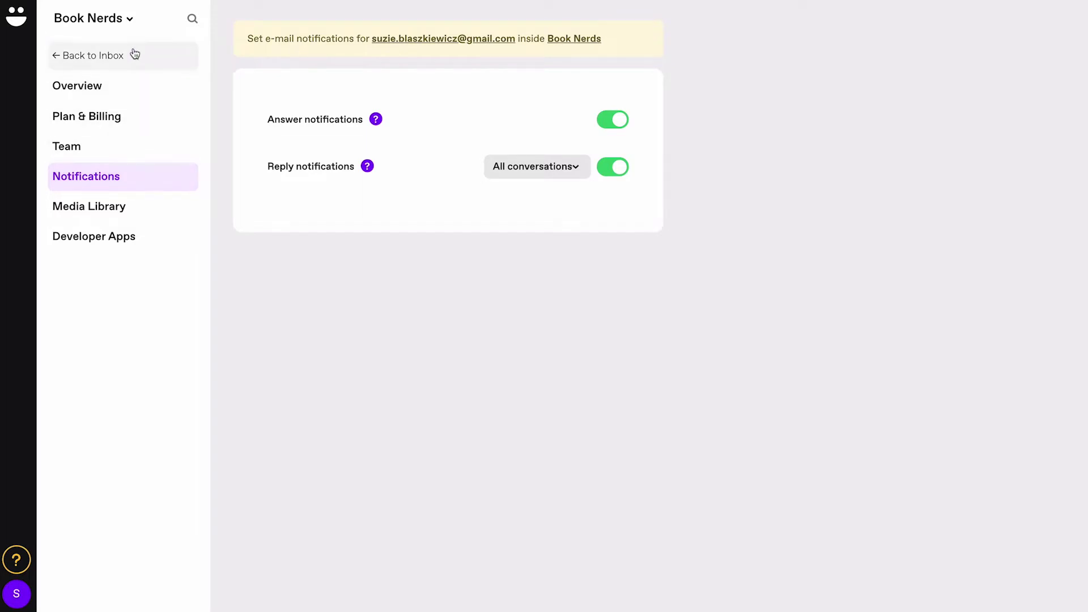
# Step: Check the organization switcher and account menu, then bring up the help resources list
pyautogui.click(127, 20)
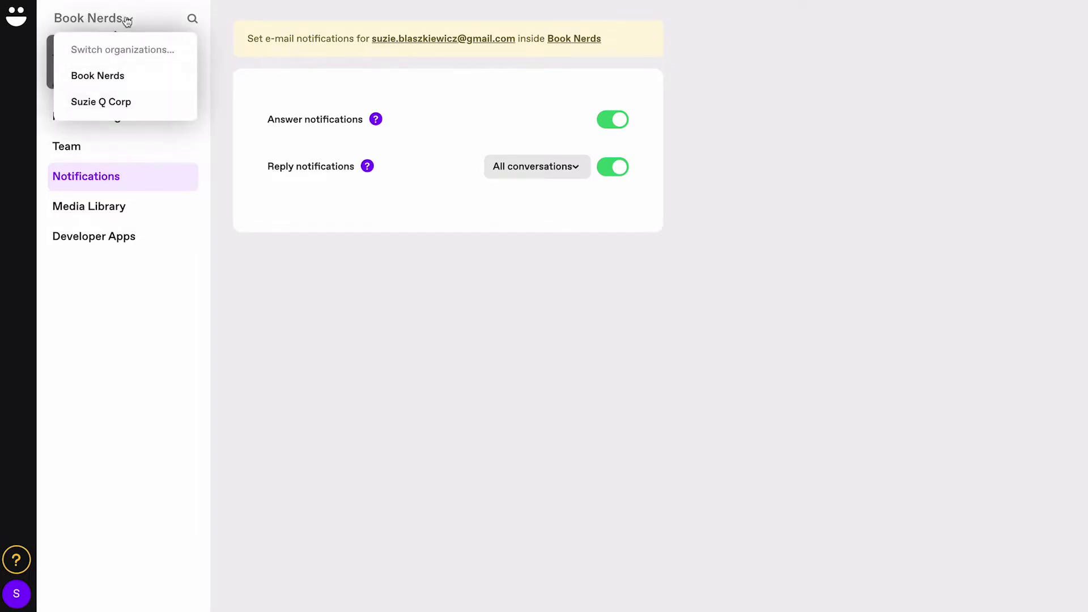
pyautogui.click(17, 593)
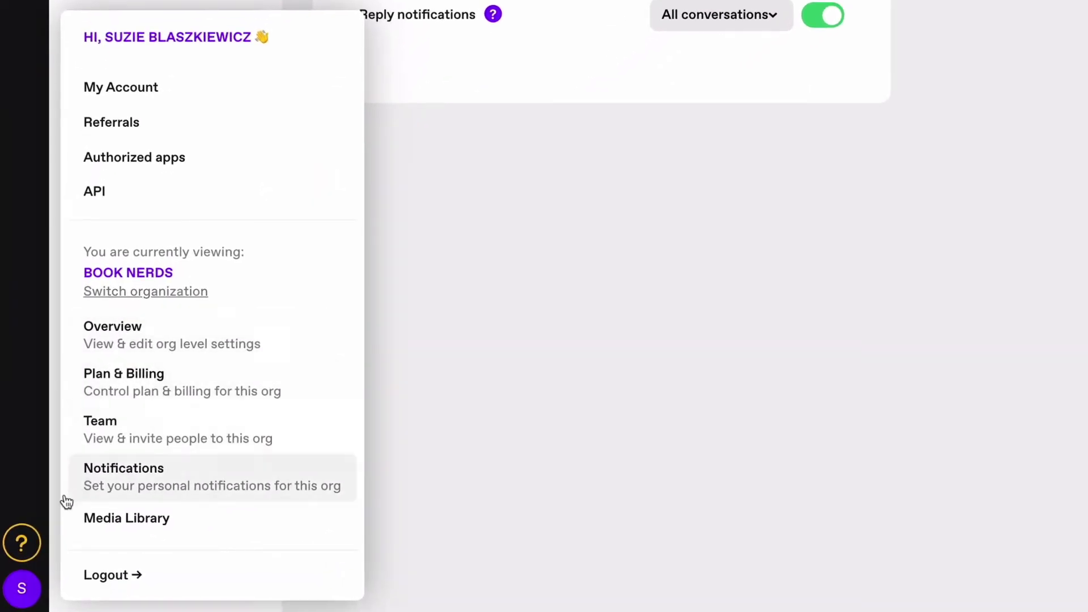
pyautogui.click(31, 541)
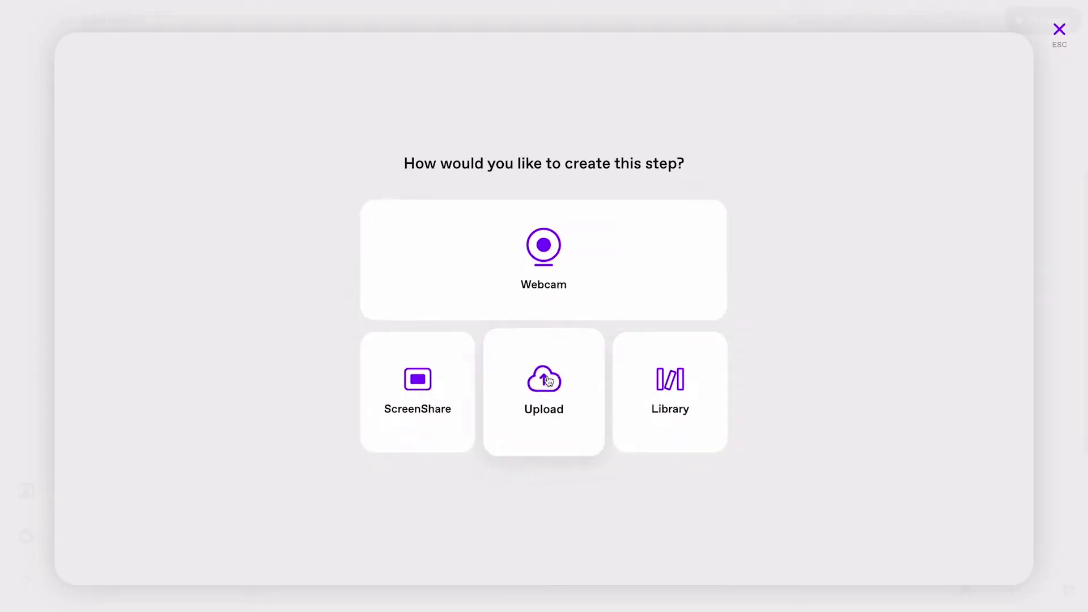
# Step: Upload a video for the first step, keep the Open Ended answer type, and drag out a new connection
pyautogui.click(547, 380)
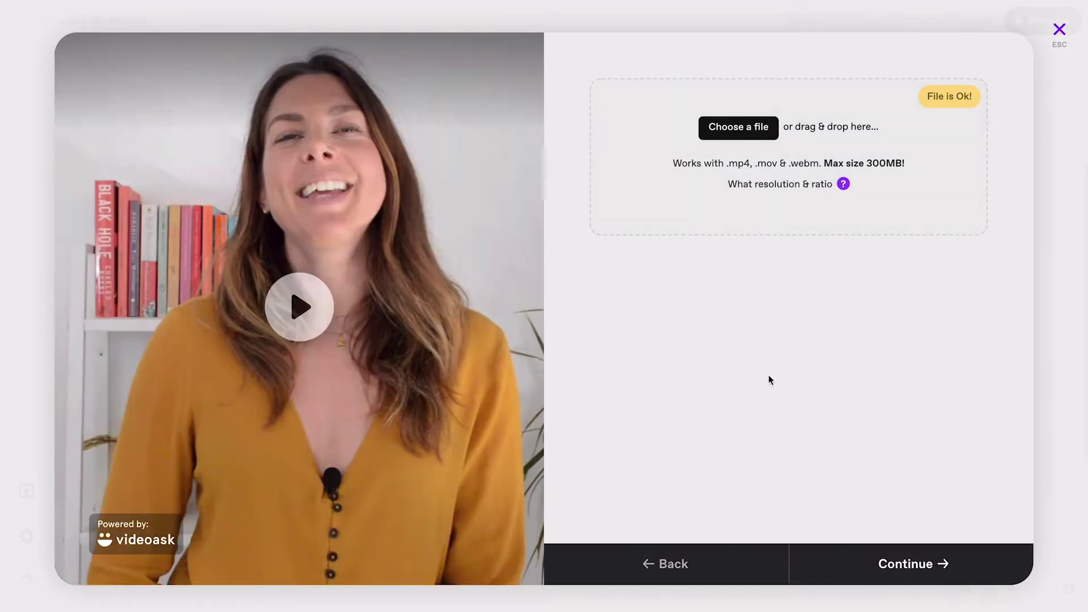
pyautogui.click(893, 567)
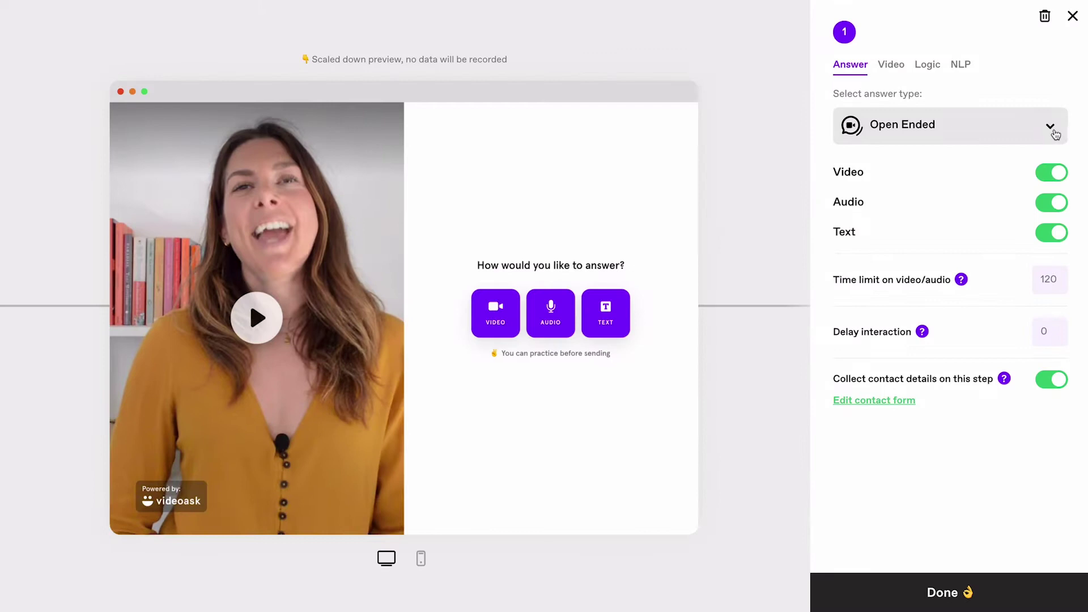
pyautogui.click(1051, 129)
pyautogui.click(1050, 127)
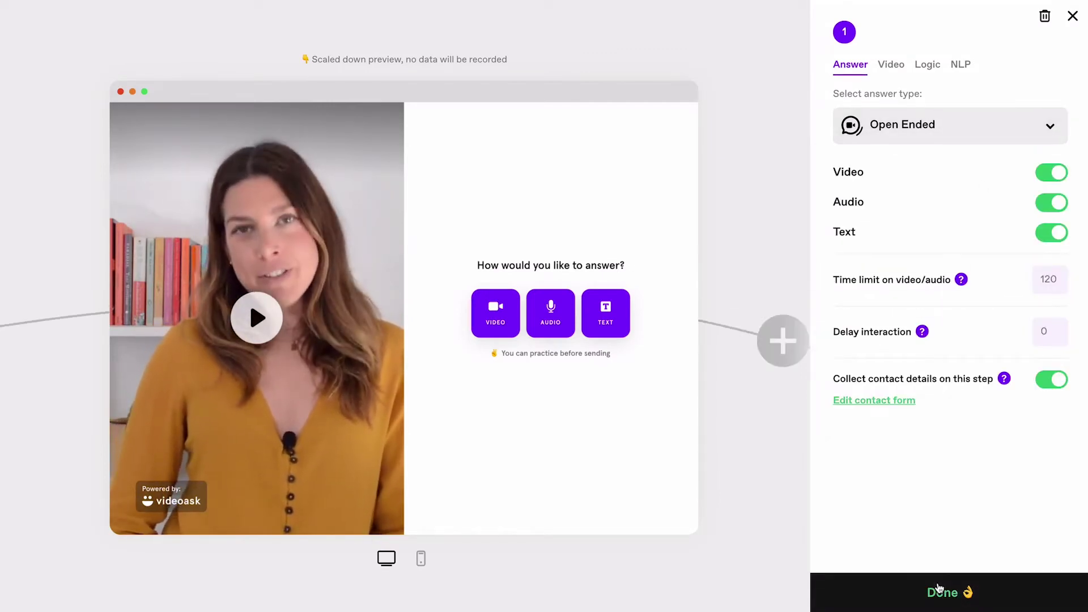
pyautogui.click(942, 591)
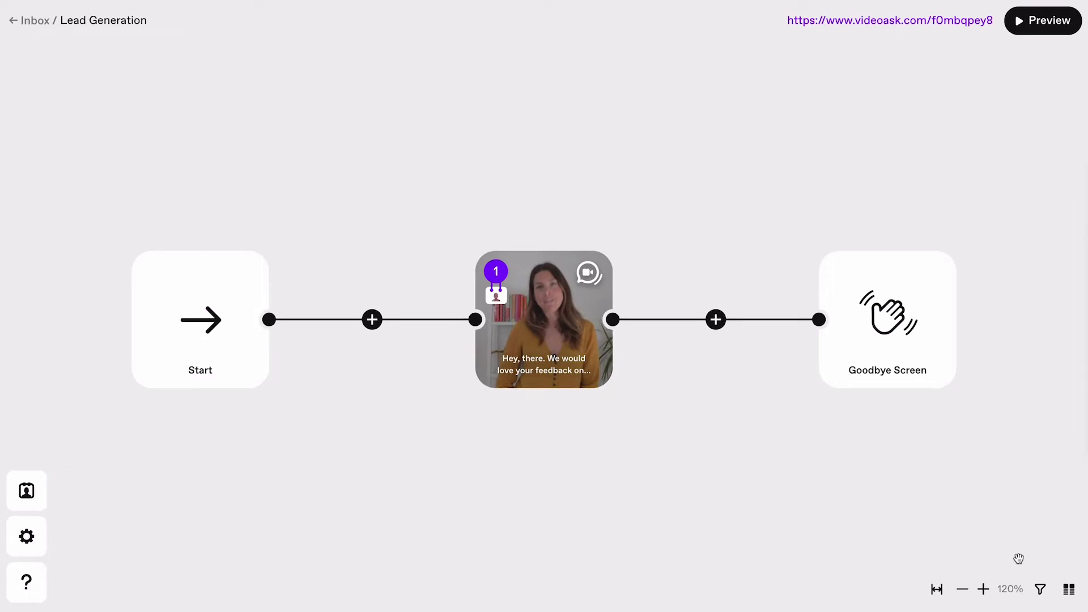
pyautogui.moveTo(613, 324); pyautogui.dragTo(727, 471)
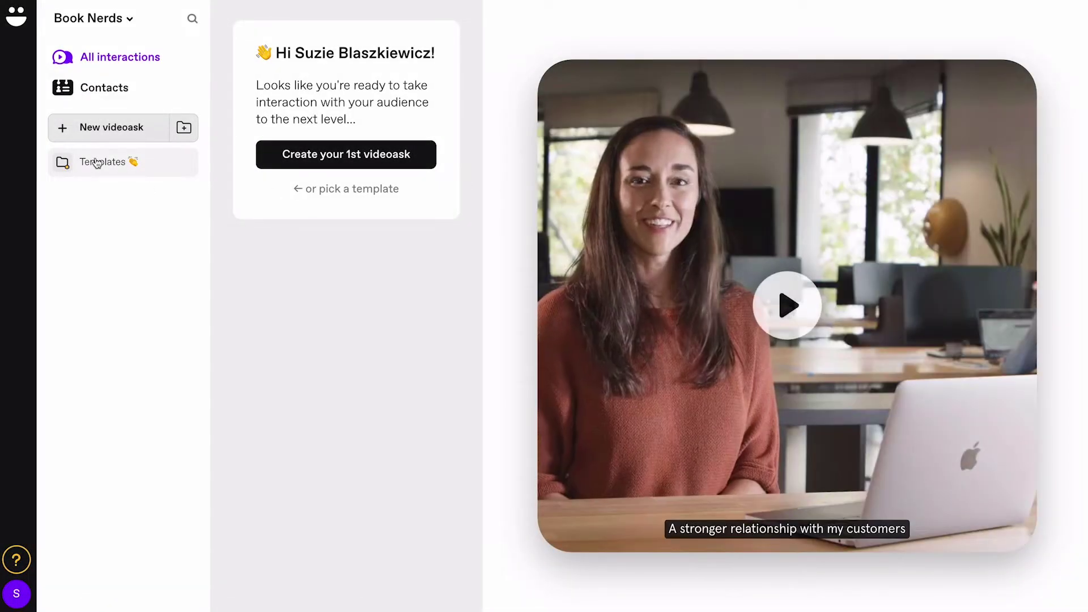
# Step: Open the Lead Generation template in the builder and inspect step 1's Video options
pyautogui.click(96, 162)
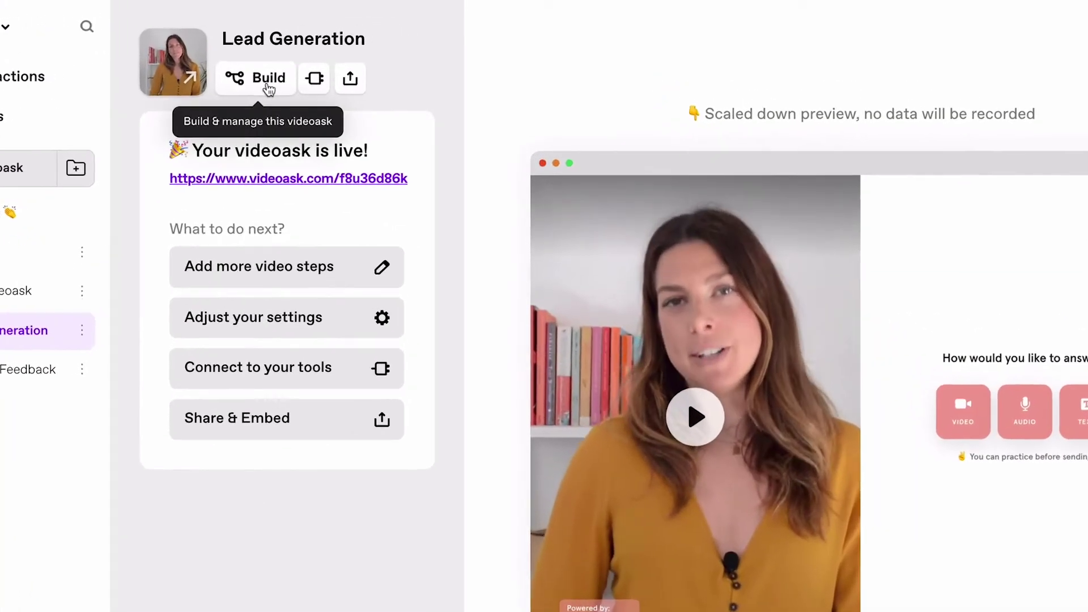
pyautogui.click(268, 85)
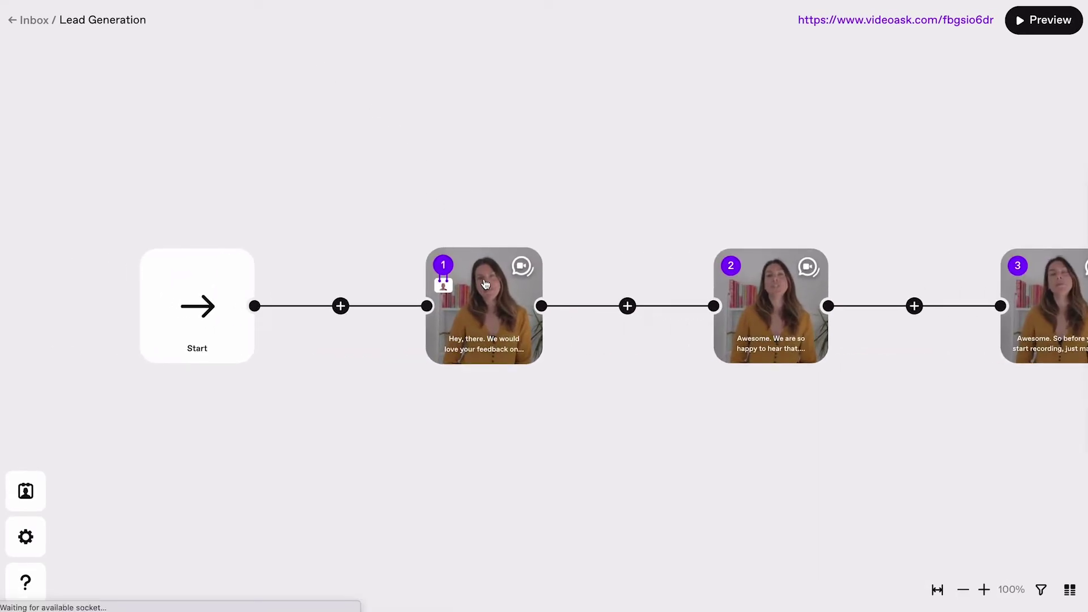
pyautogui.click(485, 284)
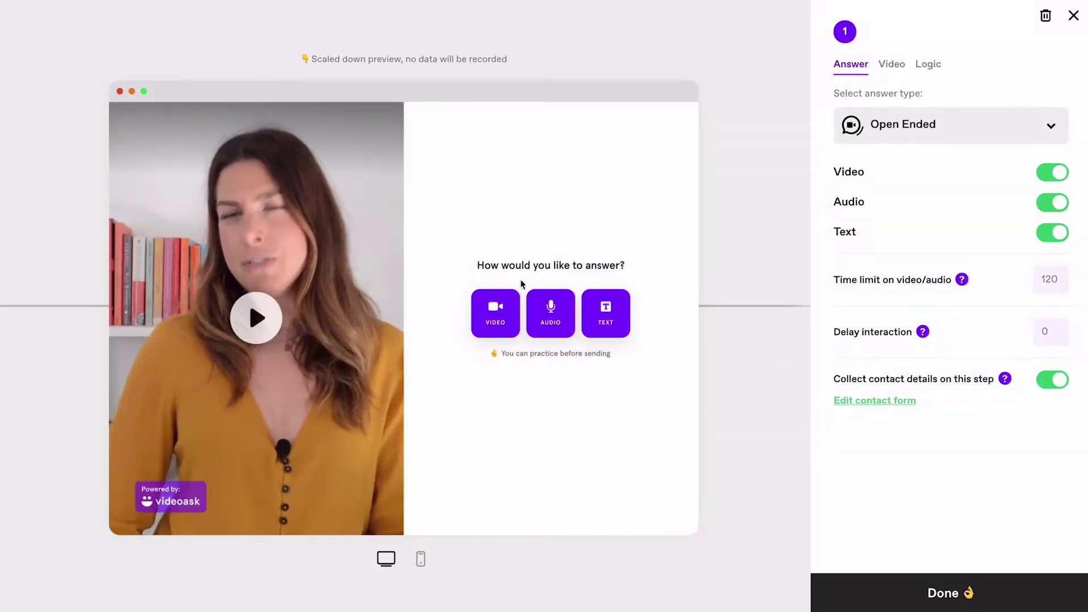
pyautogui.click(891, 65)
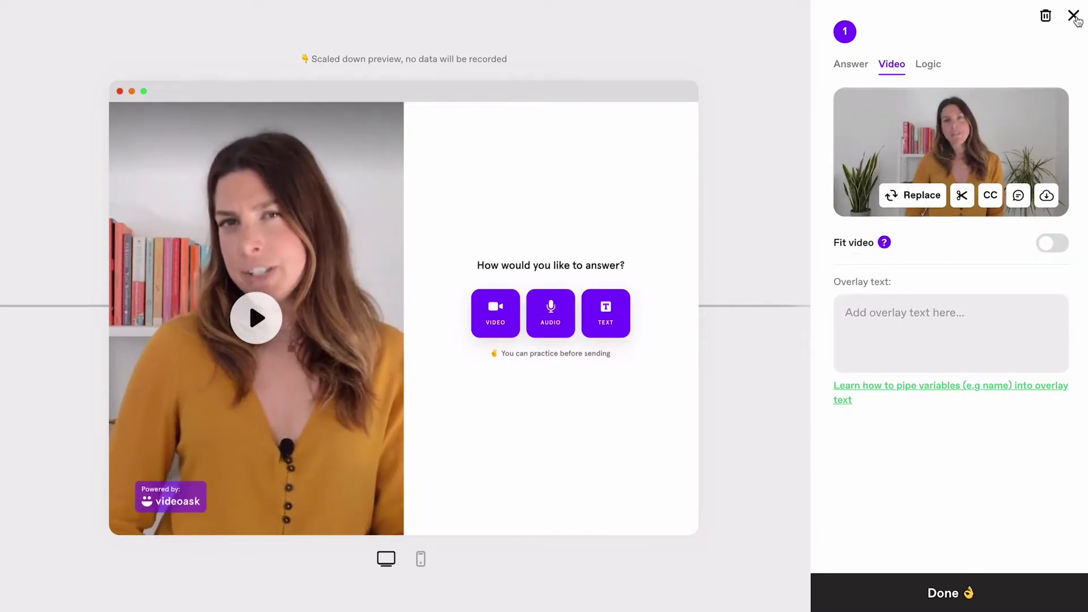
pyautogui.click(1074, 16)
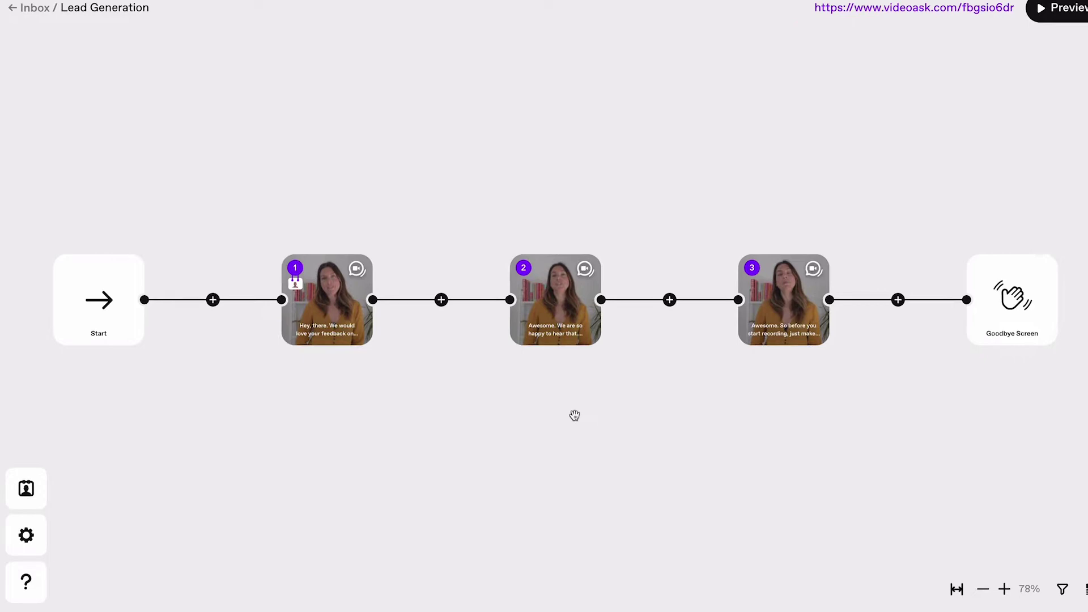
# Step: Open the Lead Generation videoask's General settings from the gear icon
pyautogui.click(34, 513)
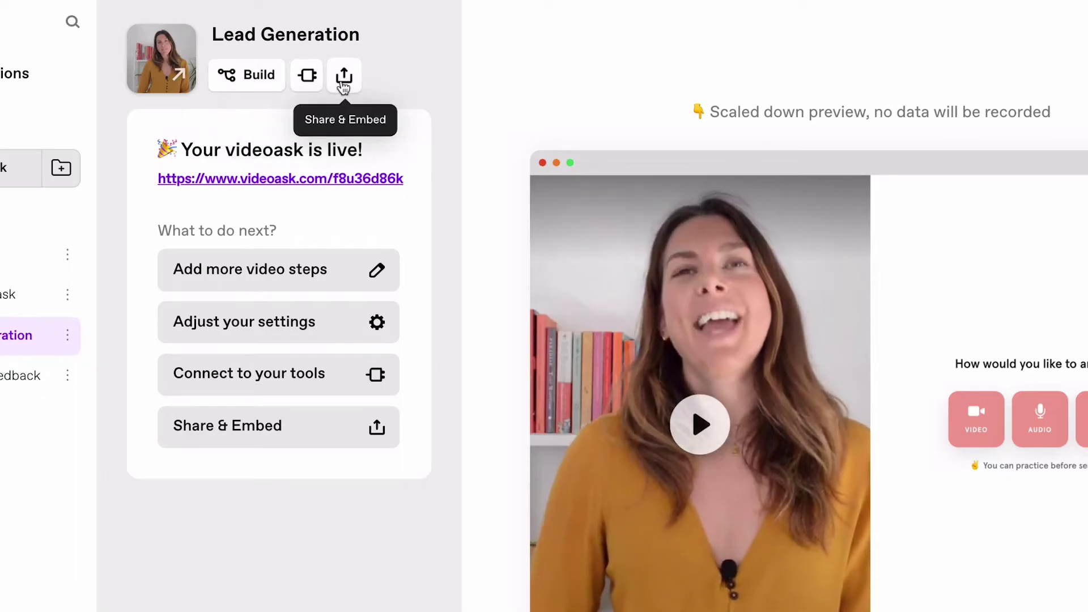
pyautogui.click(344, 82)
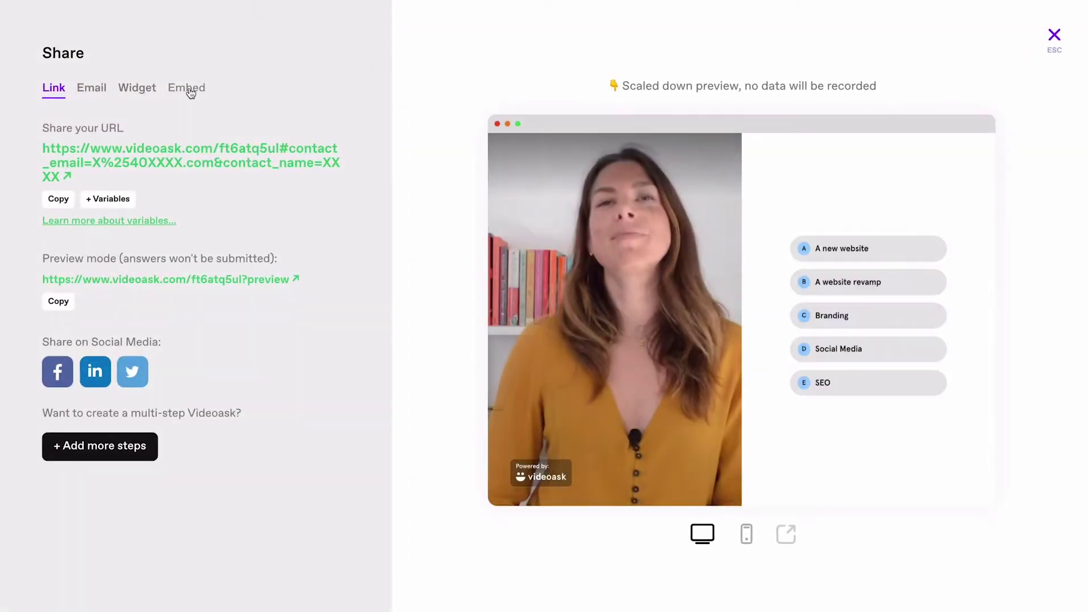
pyautogui.click(191, 92)
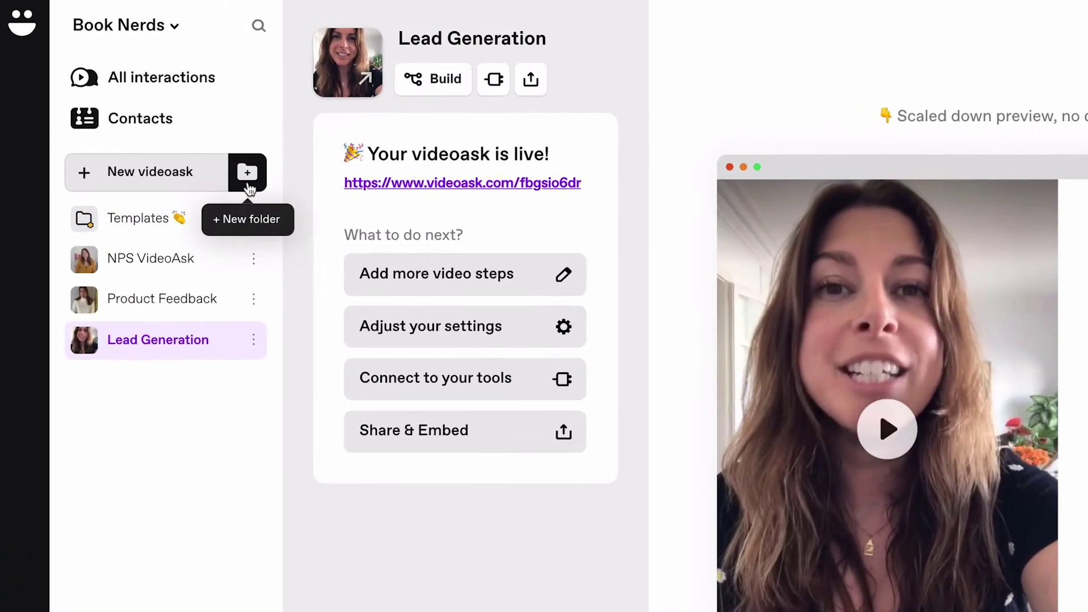
# Step: Create a 'Feedback' folder holding the Product Feedback and NPS VideoAsk videoasks
pyautogui.click(247, 182)
pyautogui.write('Feedback')
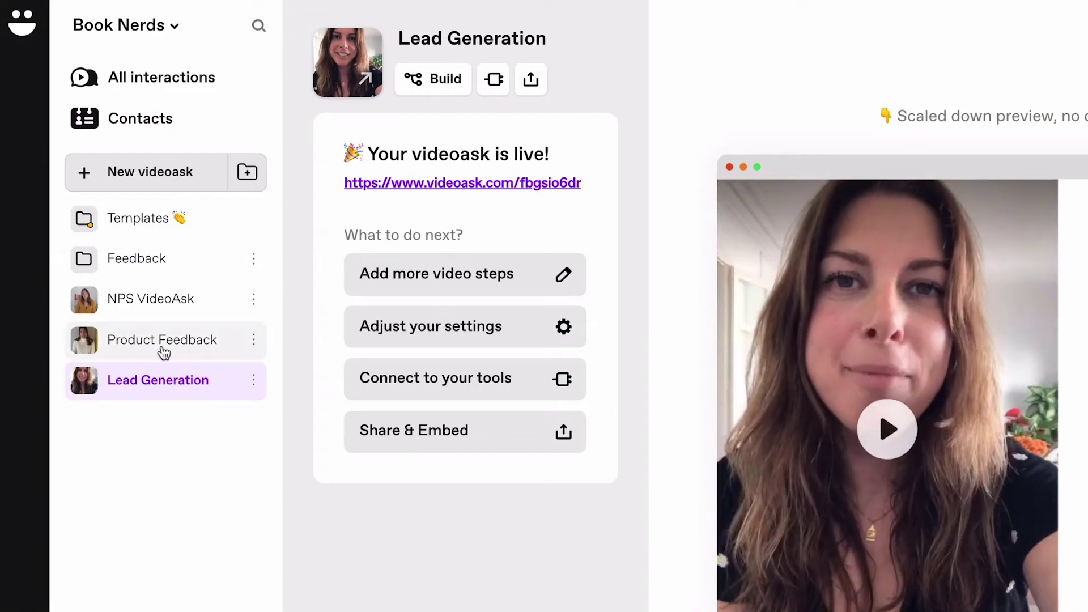
pyautogui.moveTo(162, 350); pyautogui.dragTo(154, 269)
pyautogui.click(156, 304)
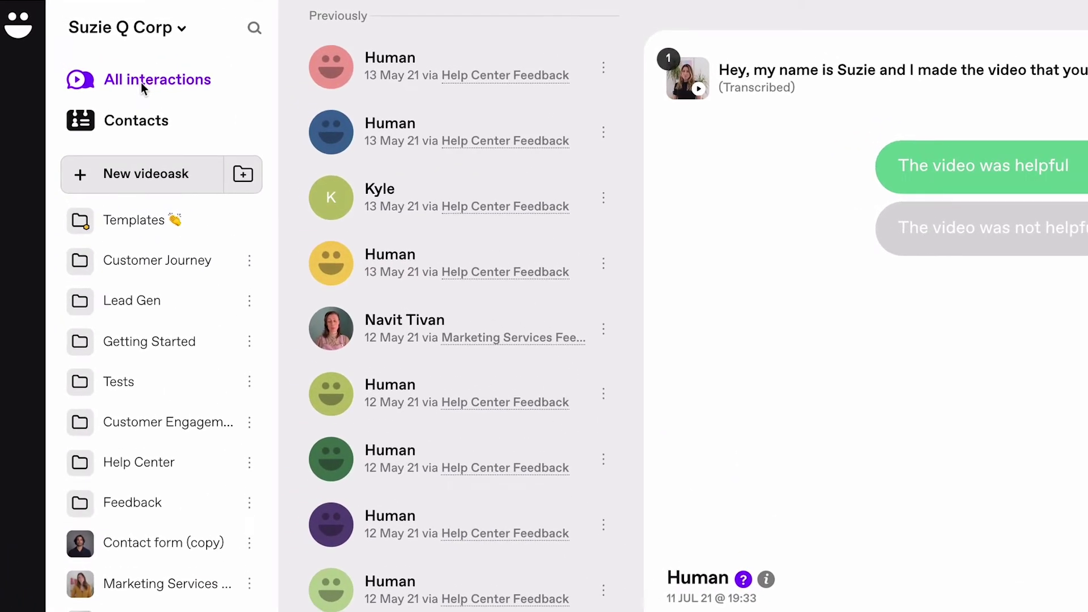
# Step: Review Marketing Services Feedback respondents' answers, then step 2's per-step NPS score of 63
pyautogui.scroll(-2, 156, 490)
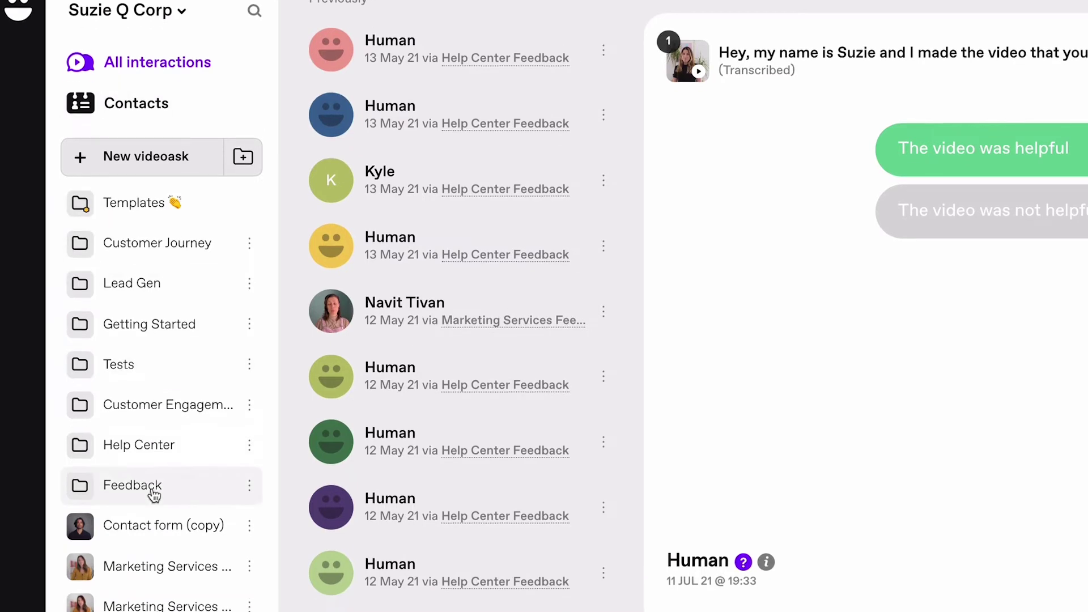
pyautogui.click(152, 493)
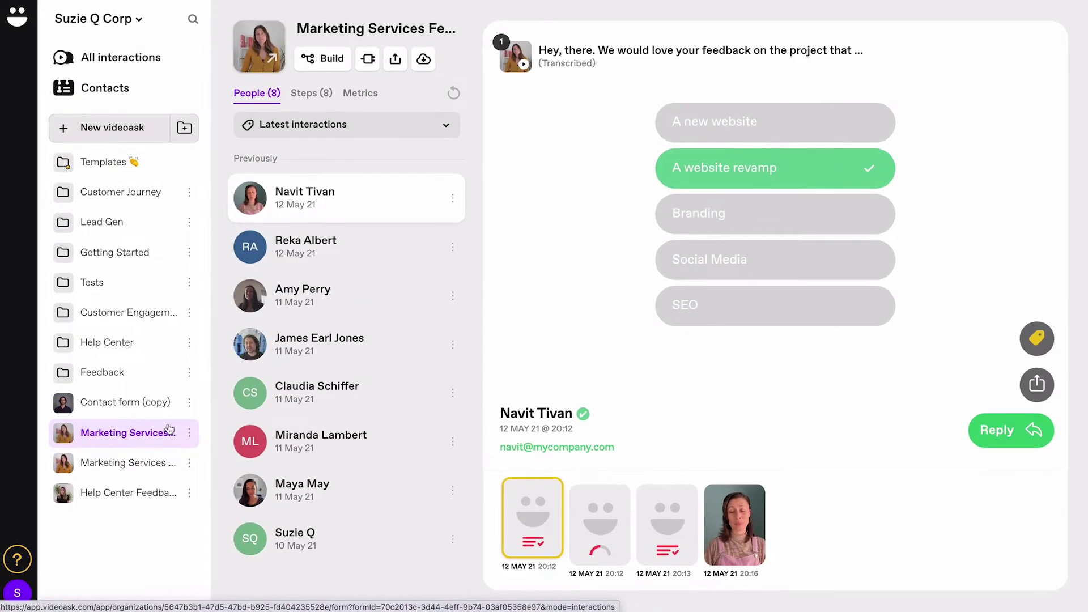
pyautogui.click(351, 253)
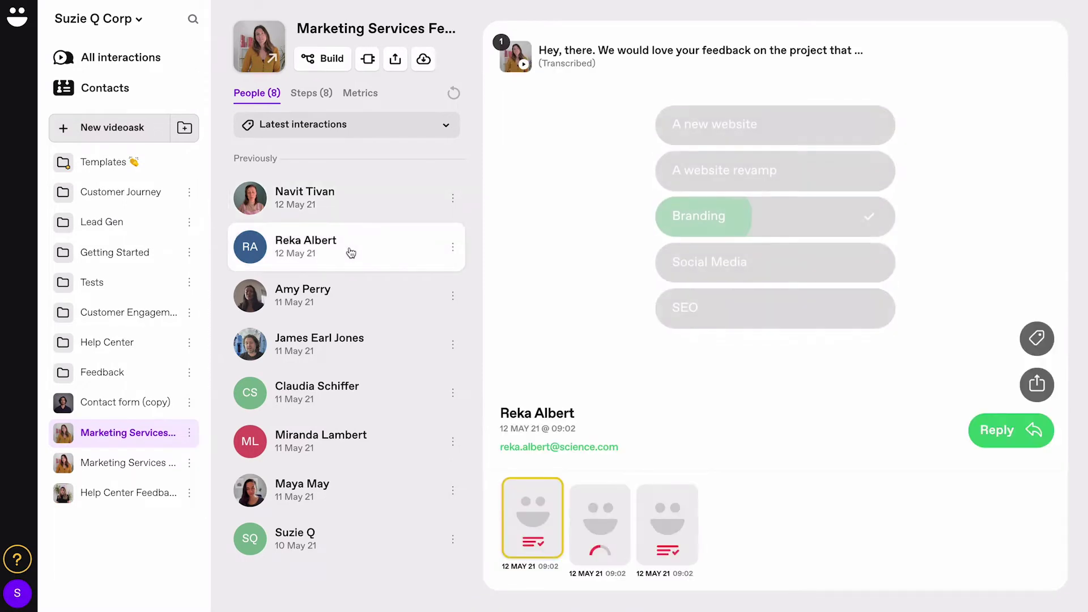
pyautogui.click(349, 295)
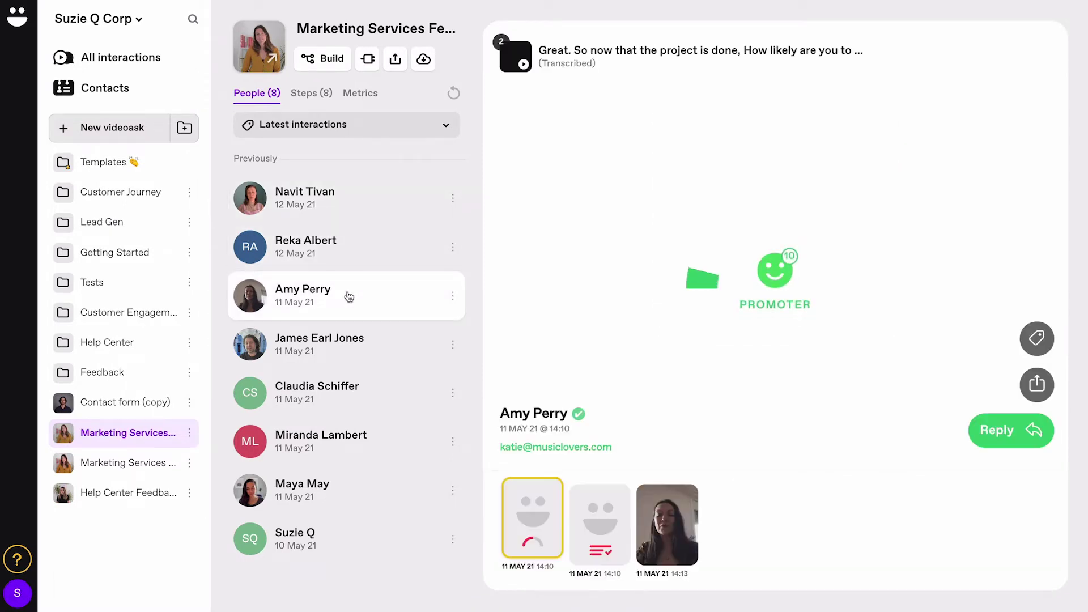
pyautogui.click(318, 95)
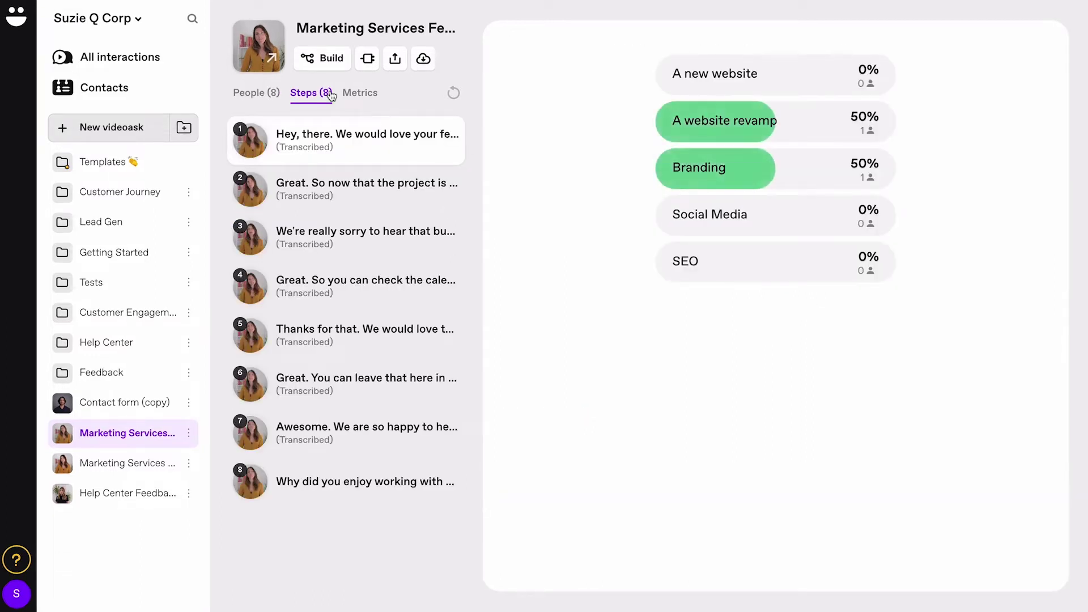
pyautogui.click(374, 182)
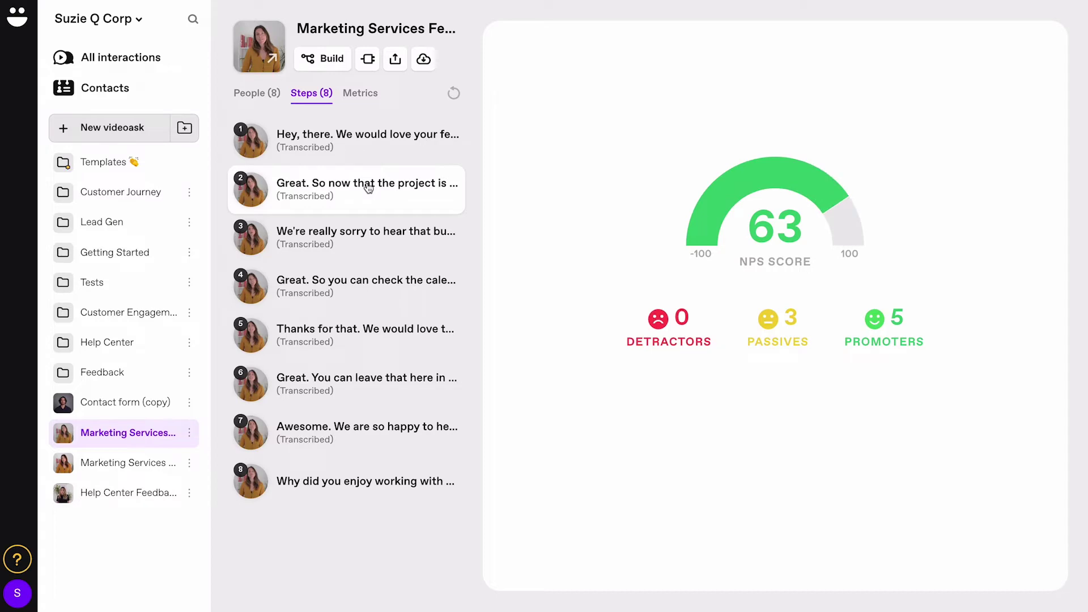
# Step: Tag the top Marketing Services respondent as Testimonial and filter people to Testimonial
pyautogui.click(268, 96)
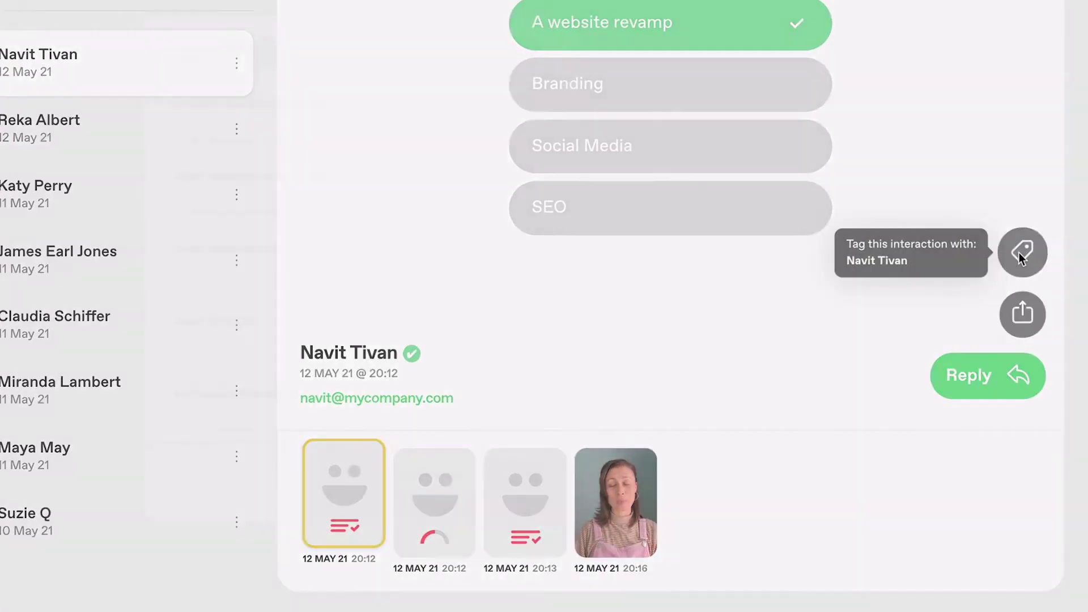
pyautogui.click(1023, 256)
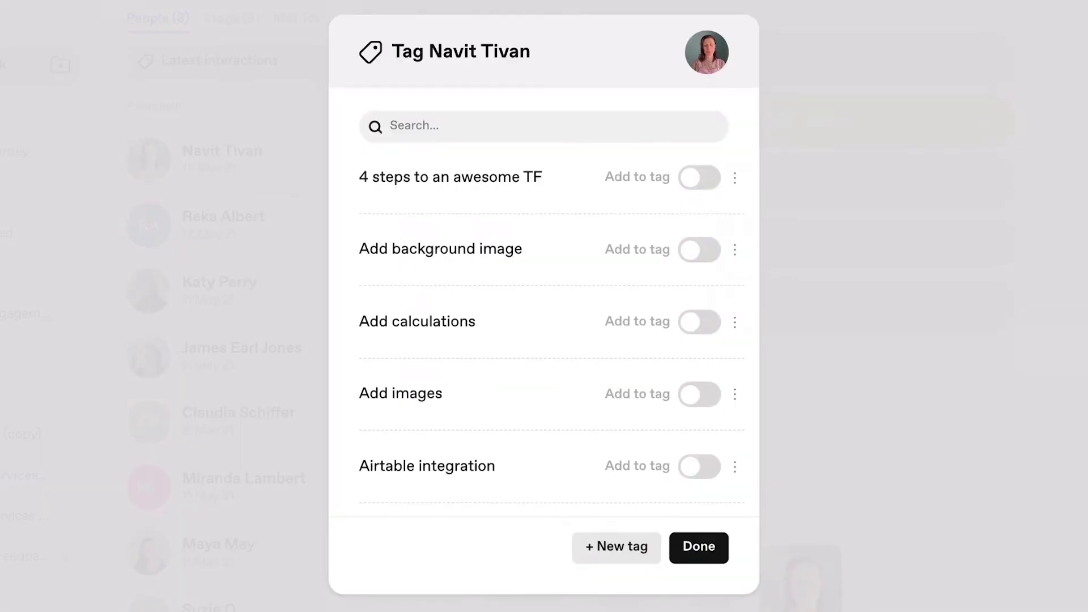
pyautogui.write('testimo')
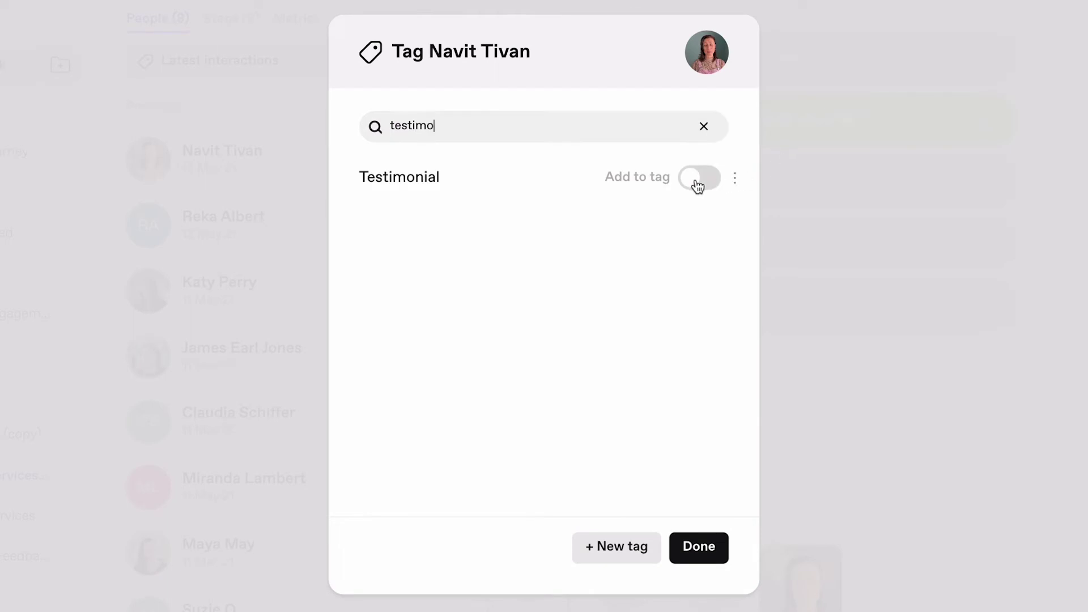
pyautogui.click(688, 547)
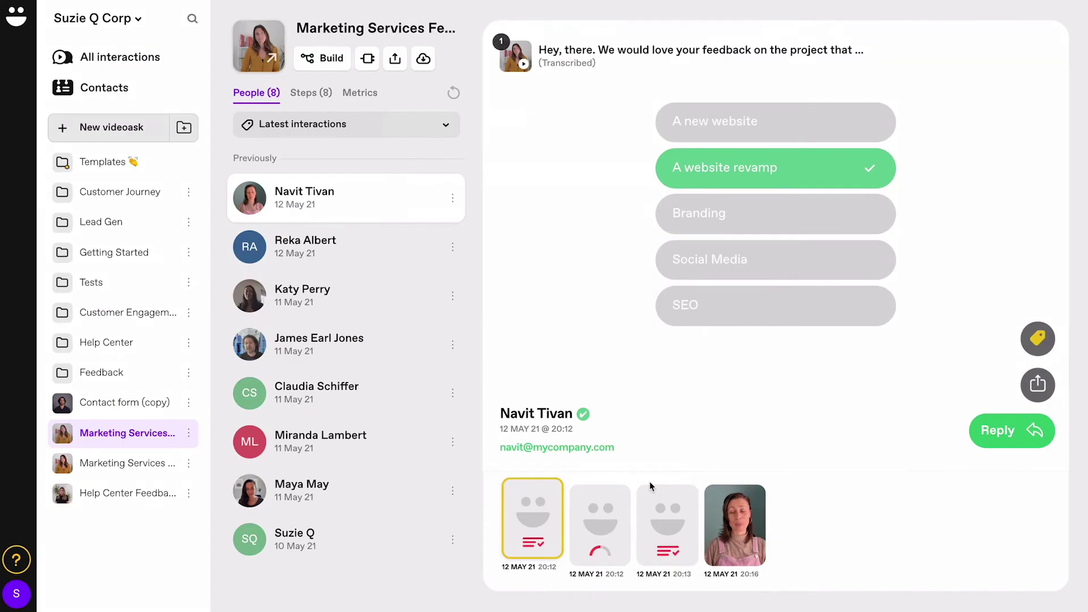
pyautogui.click(421, 132)
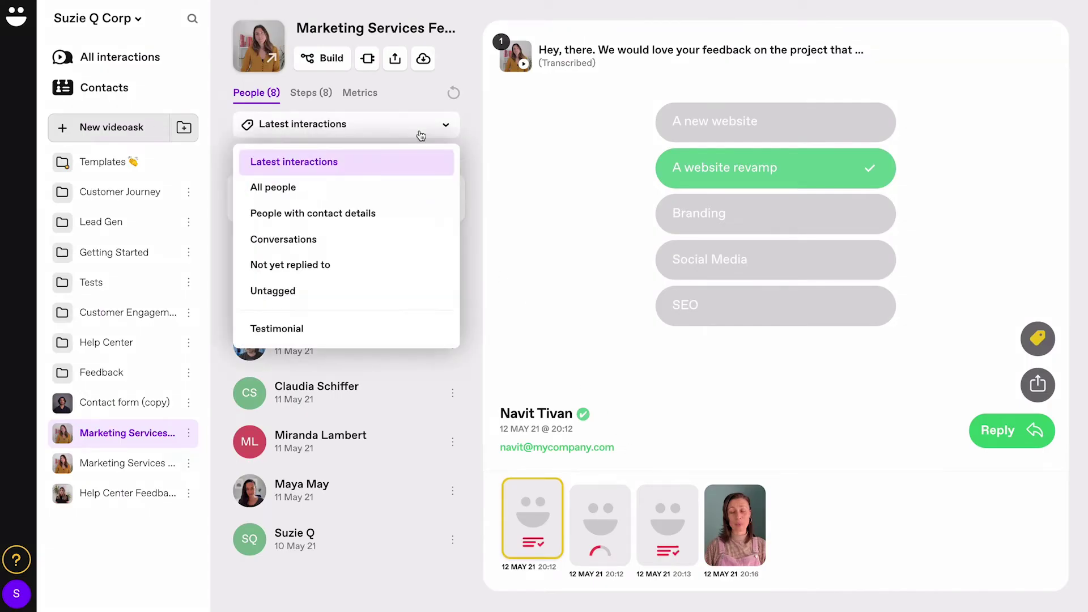
pyautogui.click(374, 333)
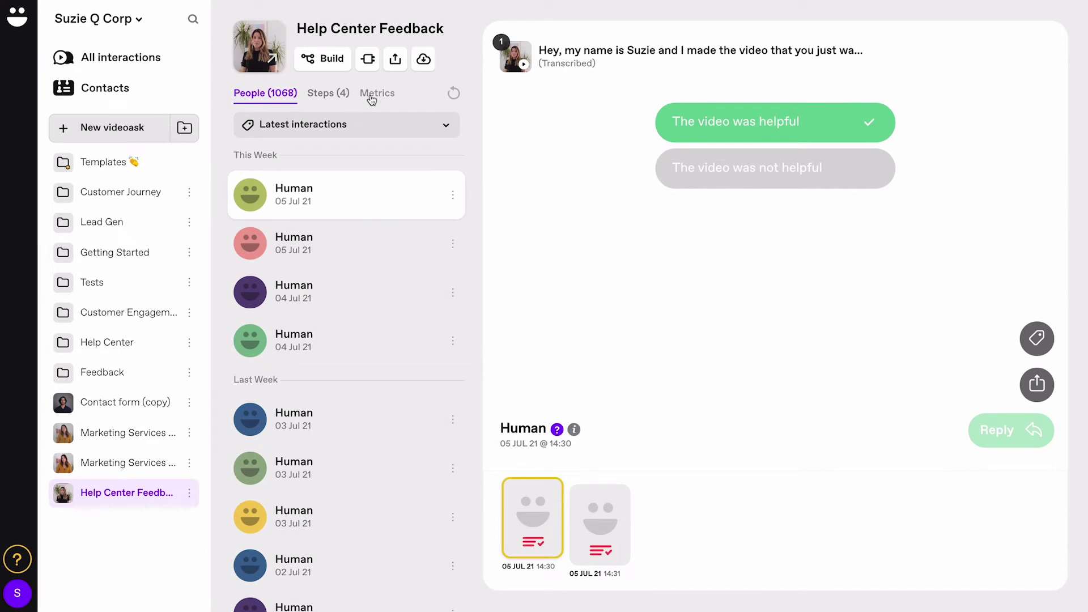
# Step: View the Help Center Feedback videoask's Metrics tab
pyautogui.click(374, 96)
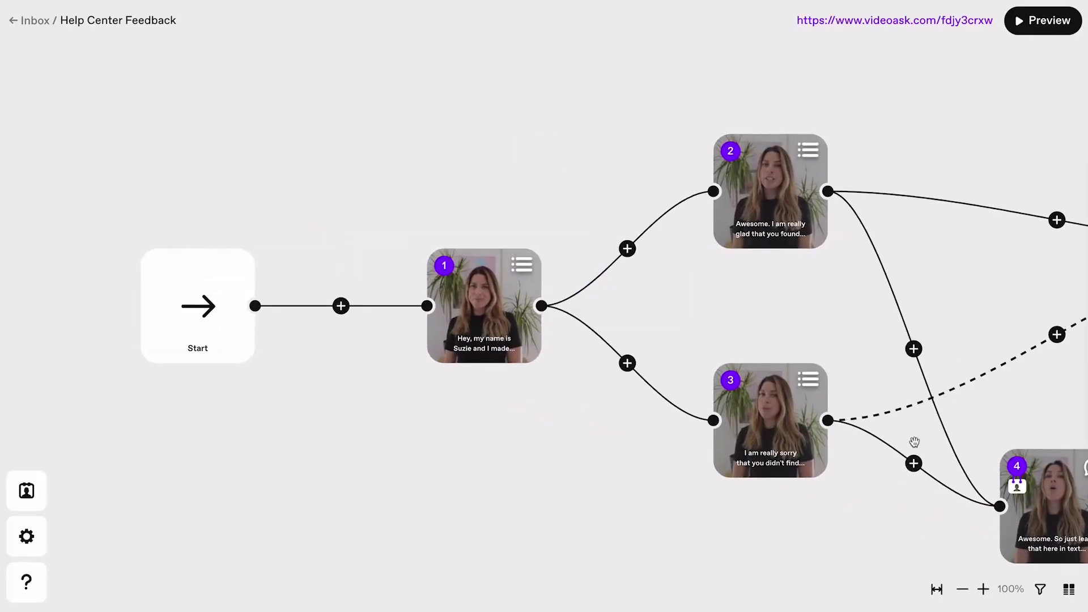
# Step: Show drop-off analysis, then set the response export to Media files after trying CSV and XLSX
pyautogui.click(1041, 591)
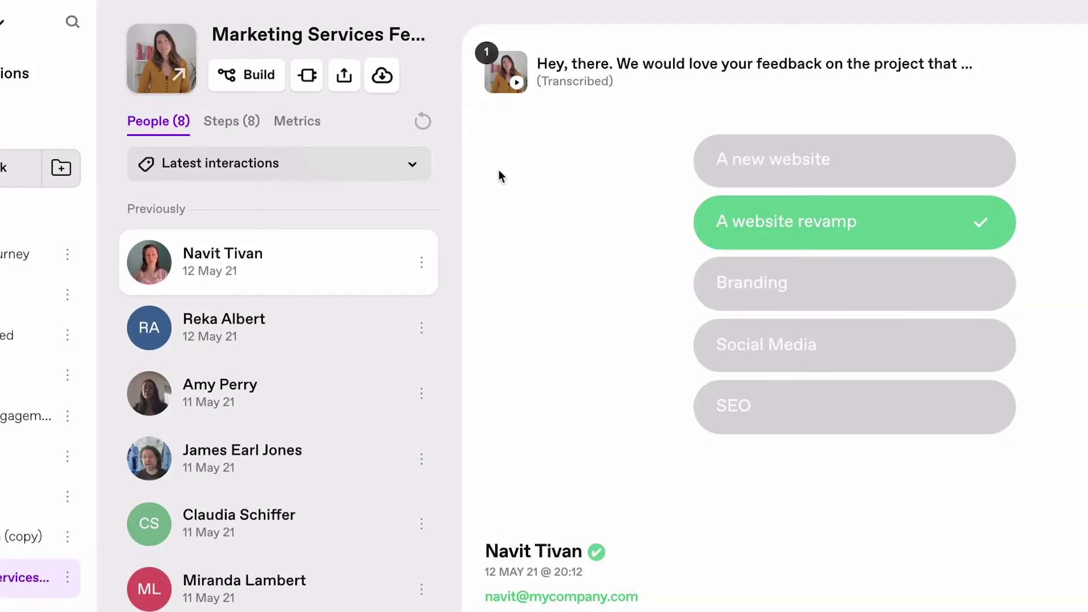
pyautogui.click(381, 75)
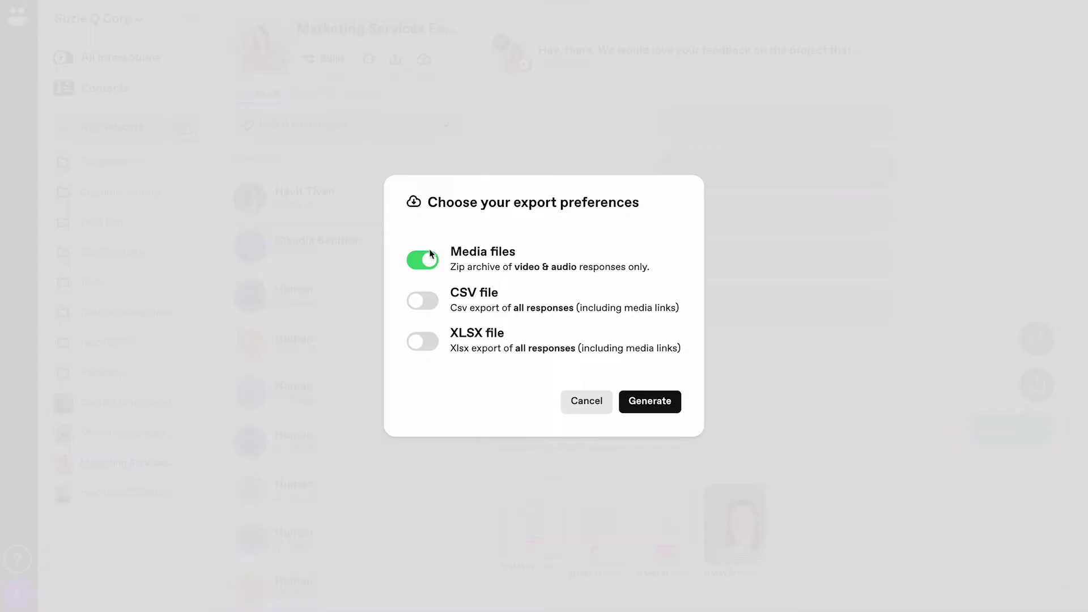
pyautogui.click(418, 310)
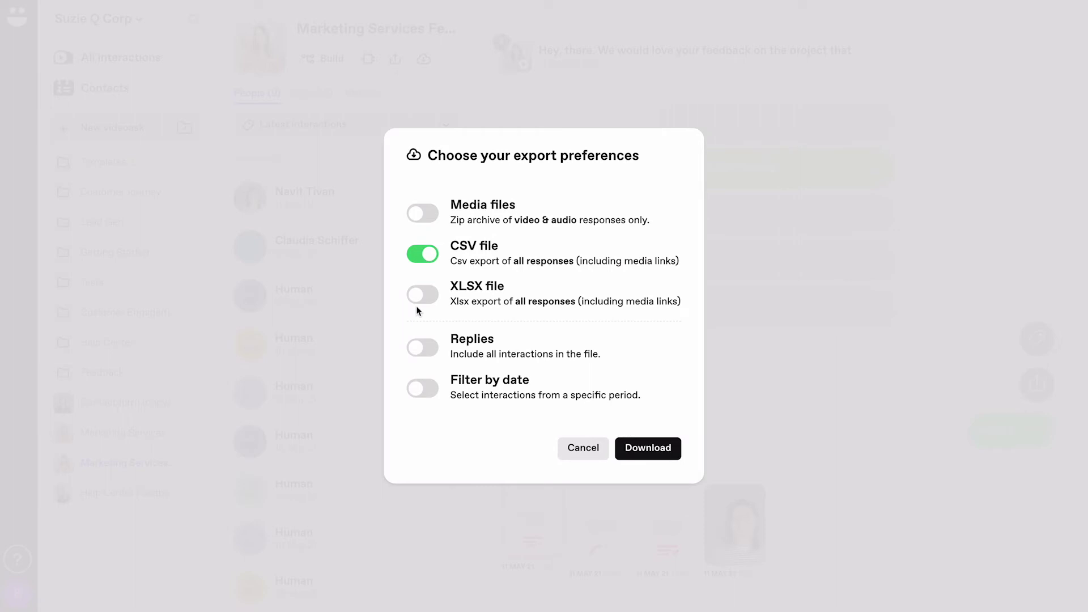
pyautogui.click(420, 296)
pyautogui.click(417, 214)
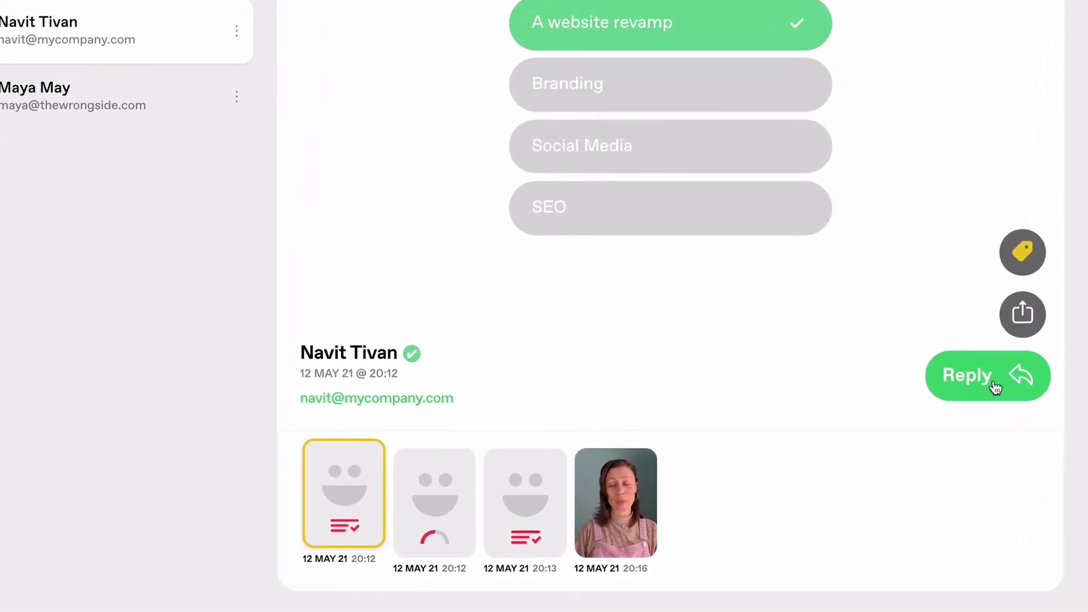
# Step: Start a webcam video reply to the Testimonial-tagged respondent's interaction
pyautogui.click(996, 387)
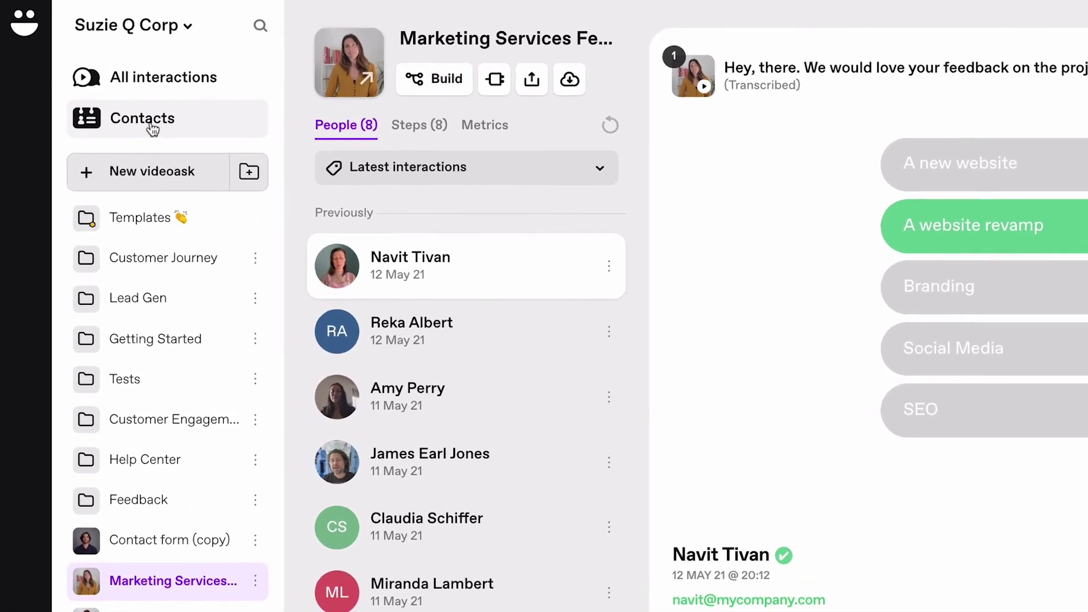
# Step: Fix the chosen contact's first name, save the update, then view their Direct Messages
pyautogui.click(152, 129)
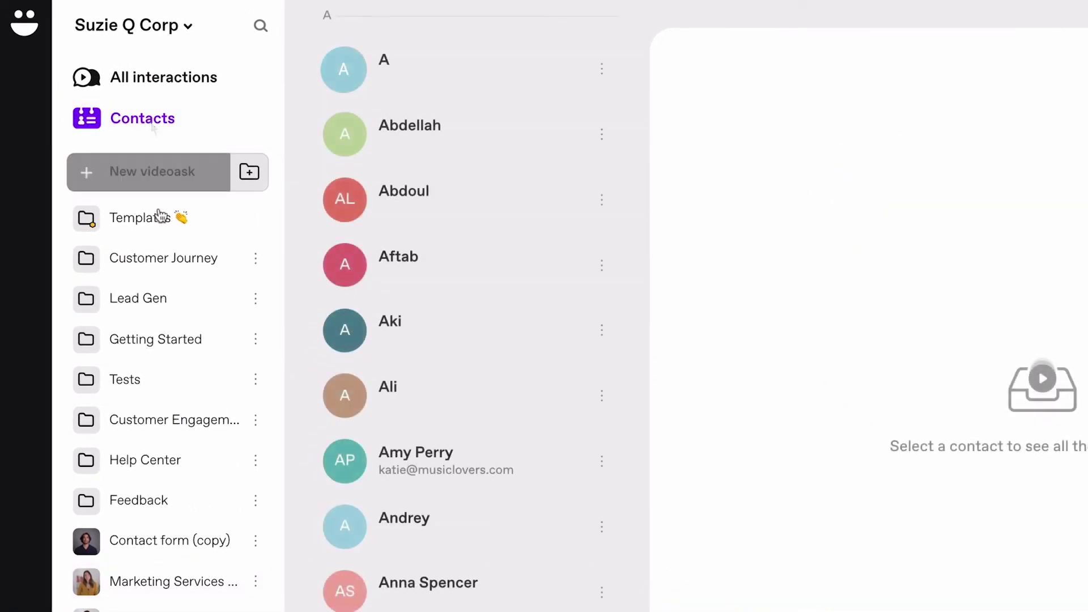
pyautogui.click(434, 482)
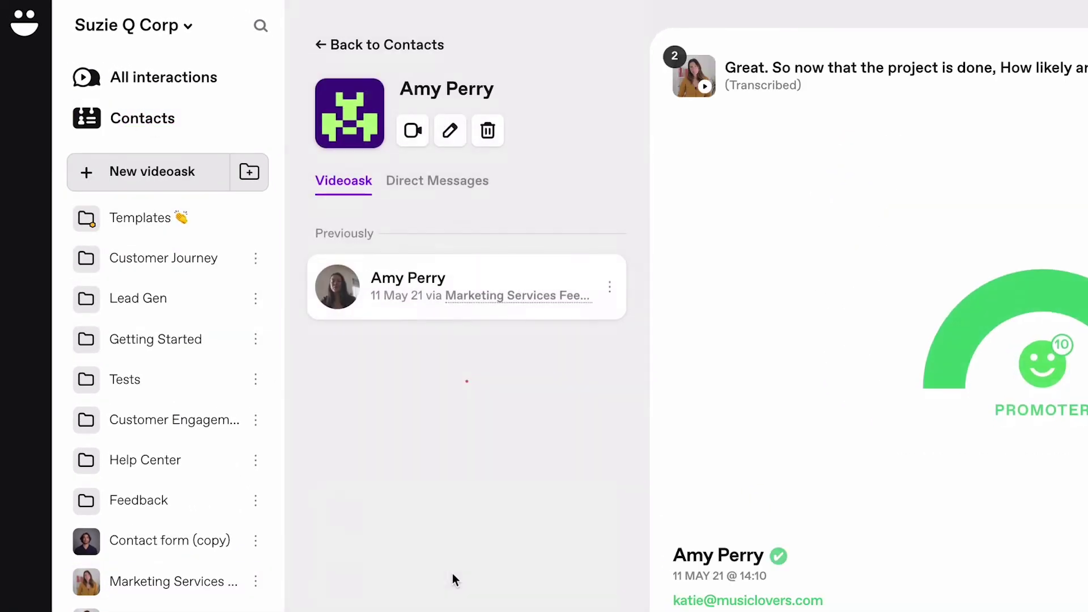
pyautogui.click(452, 135)
pyautogui.moveTo(400, 287); pyautogui.dragTo(350, 292)
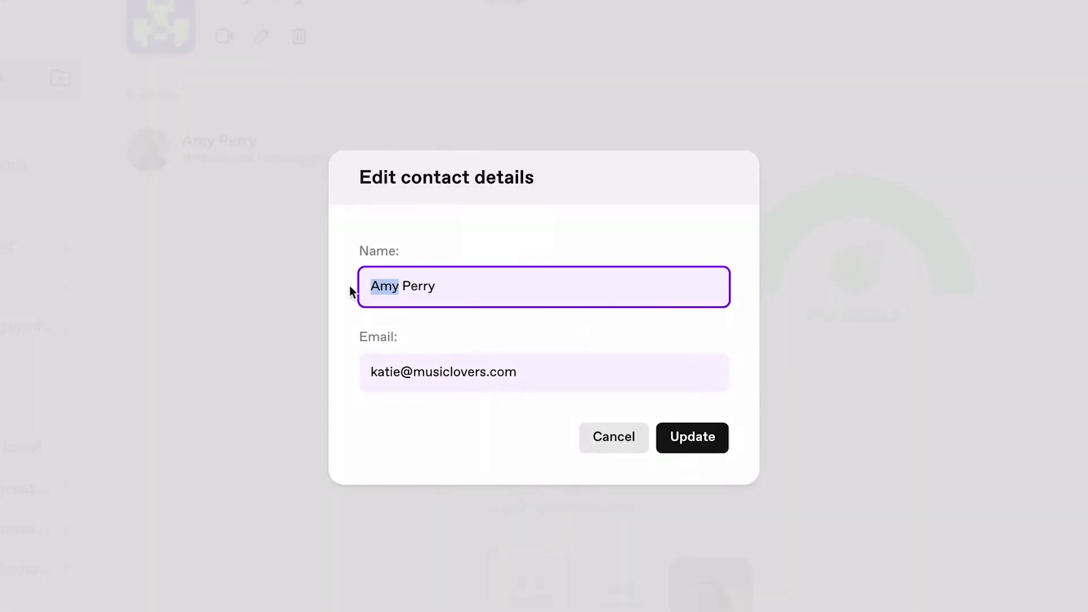
pyautogui.write('Kat')
pyautogui.click(695, 445)
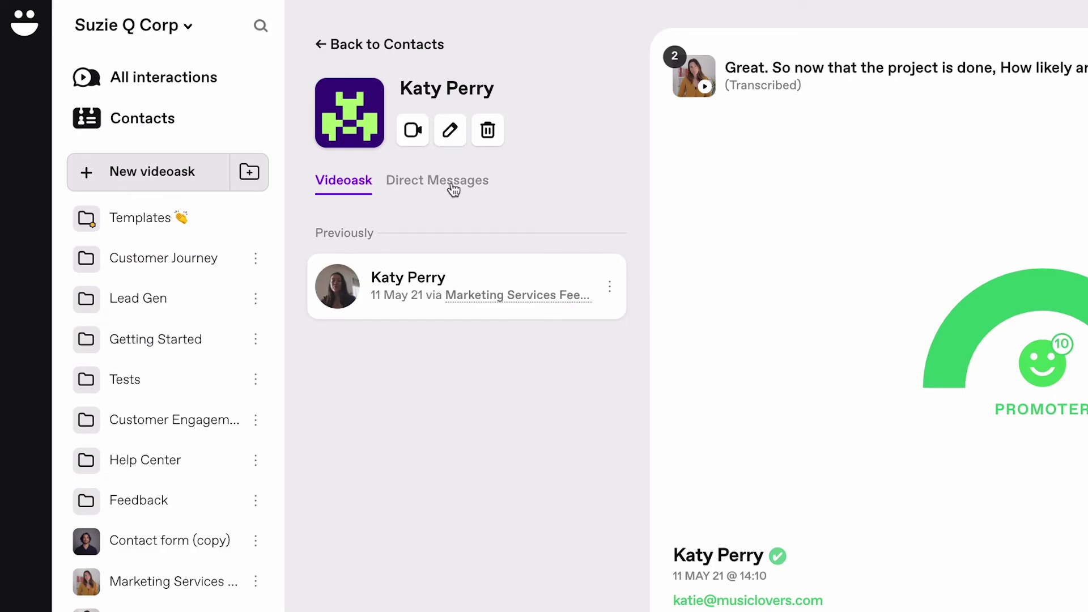
pyautogui.click(453, 189)
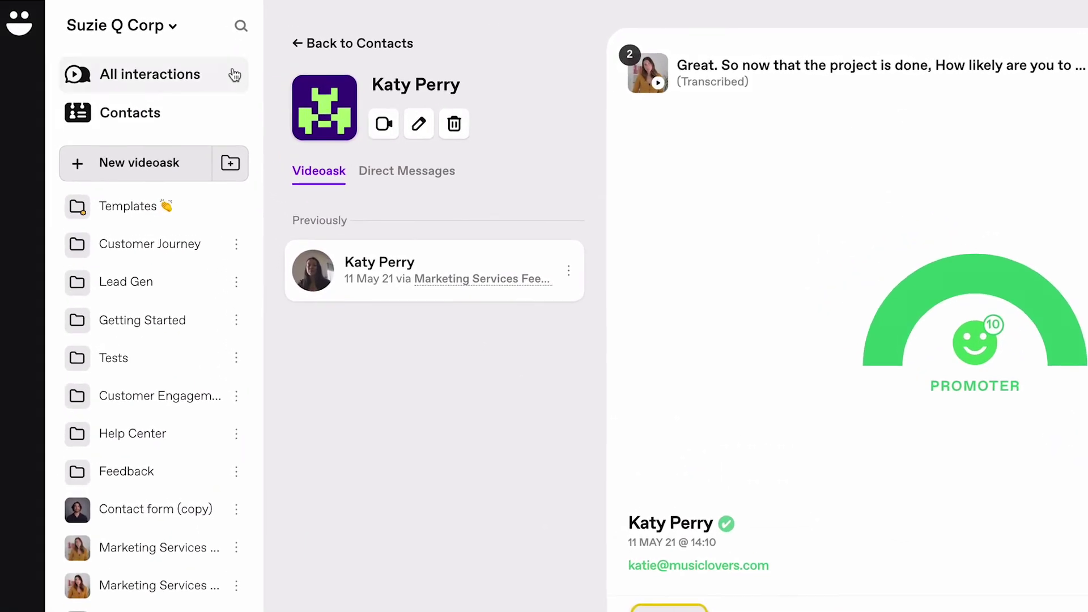
# Step: Search by the start of the respondent's first name and open their Marketing Services Feedback interaction
pyautogui.click(249, 35)
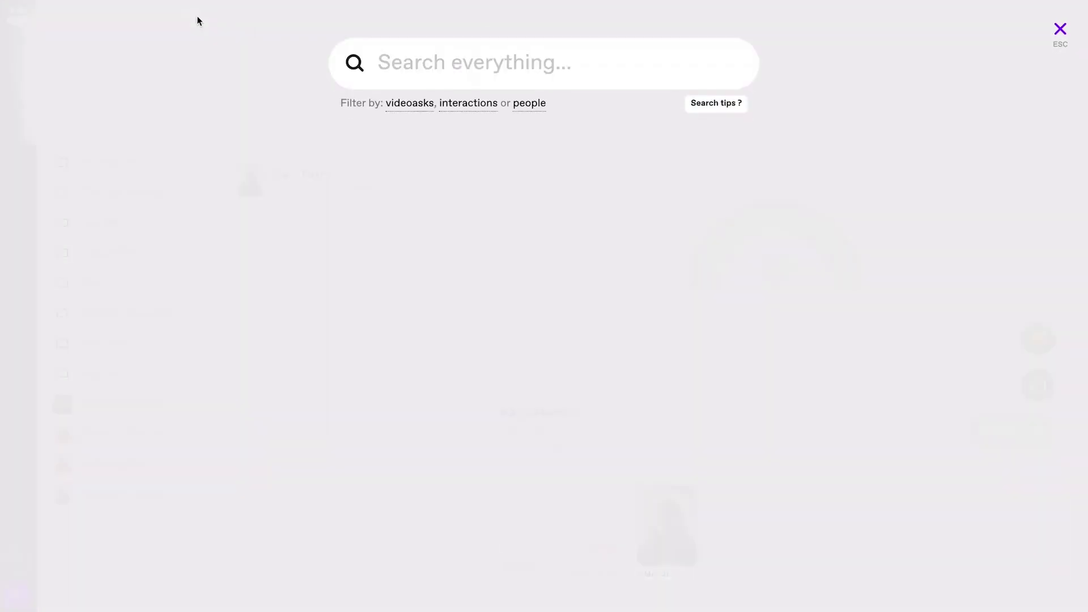
pyautogui.write('navit')
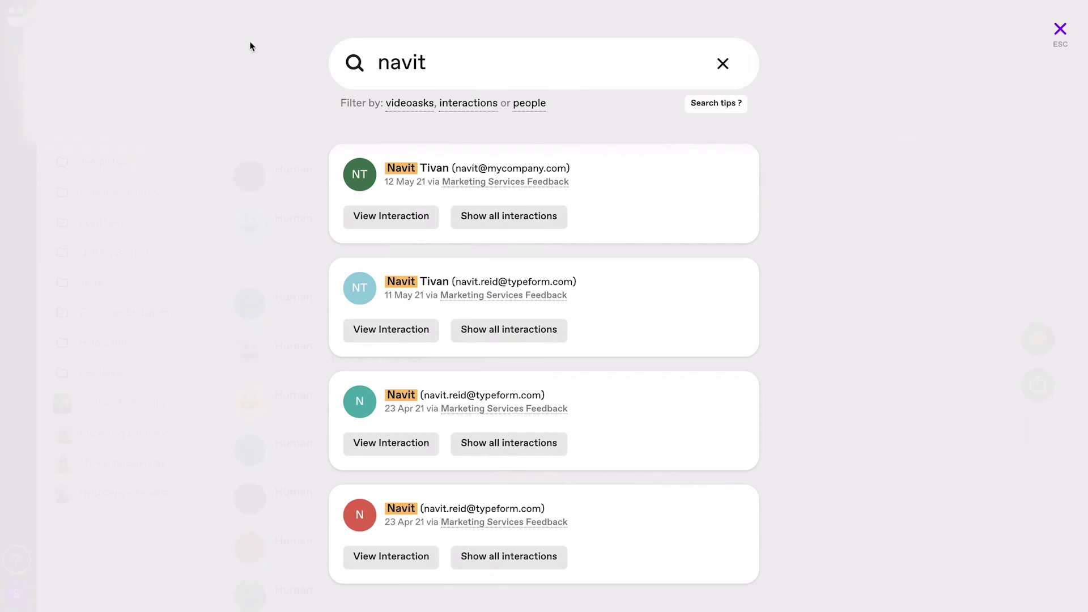
pyautogui.click(385, 219)
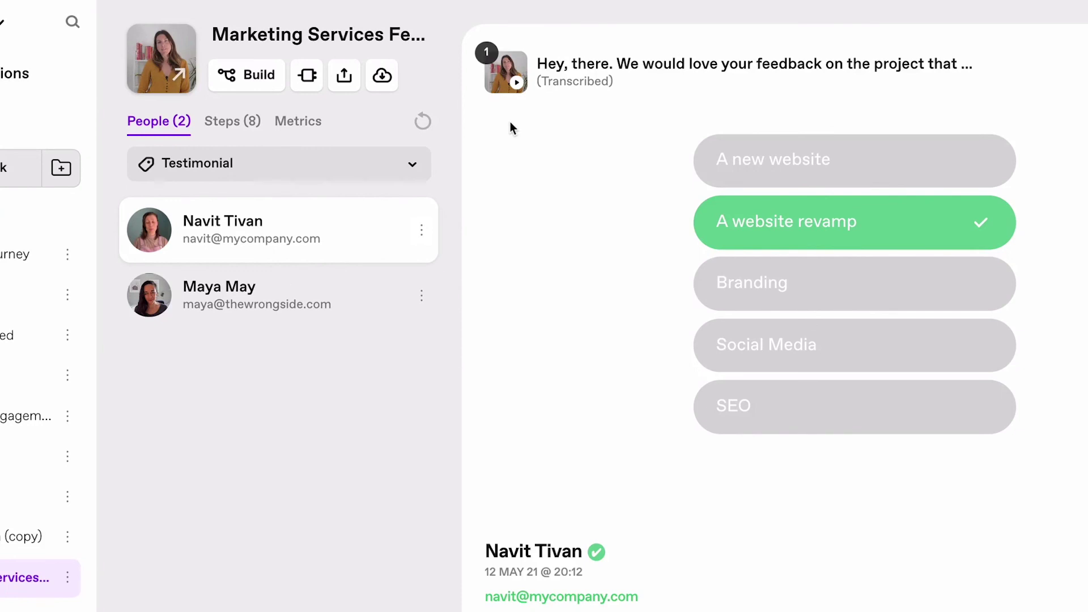
pyautogui.click(422, 231)
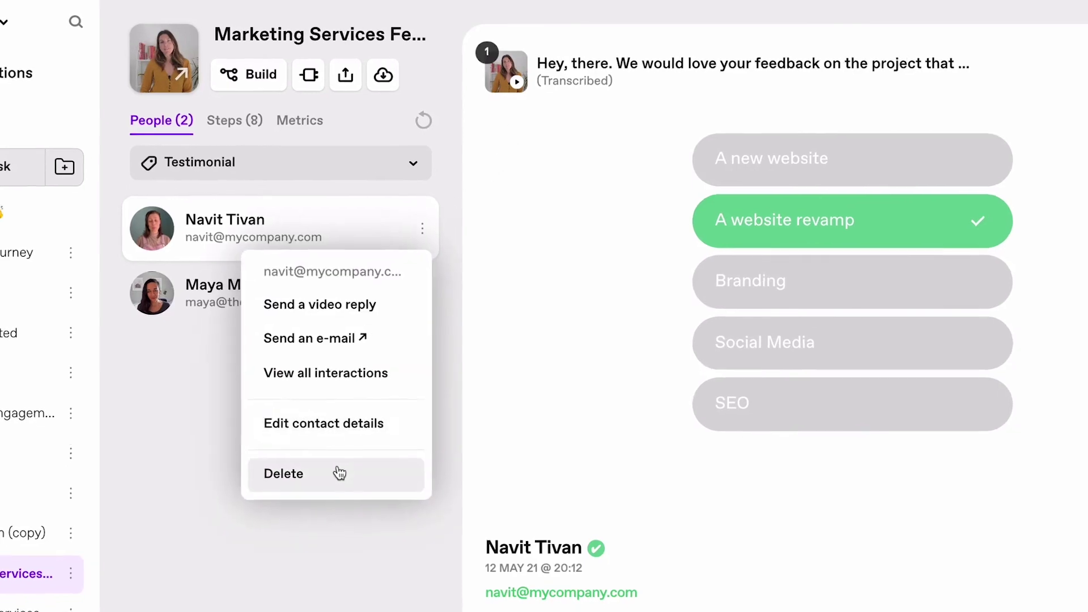